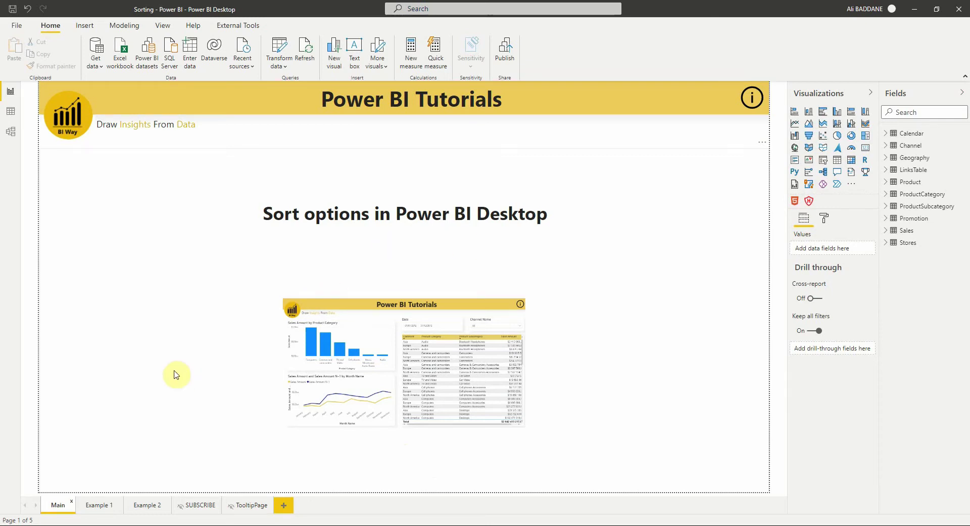
On the Example 1 page, sort the category chart's bars by Sales Amount, then by Product Category
click(99, 506)
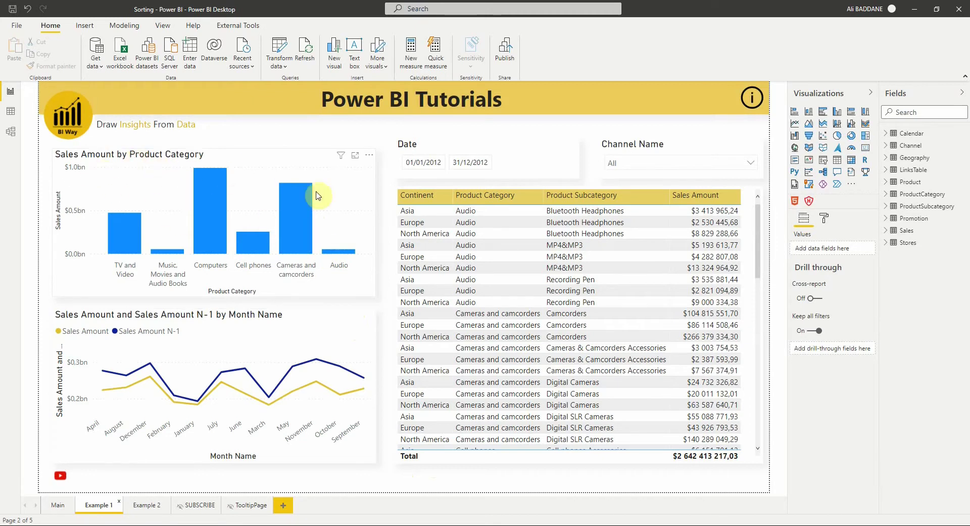
click(369, 156)
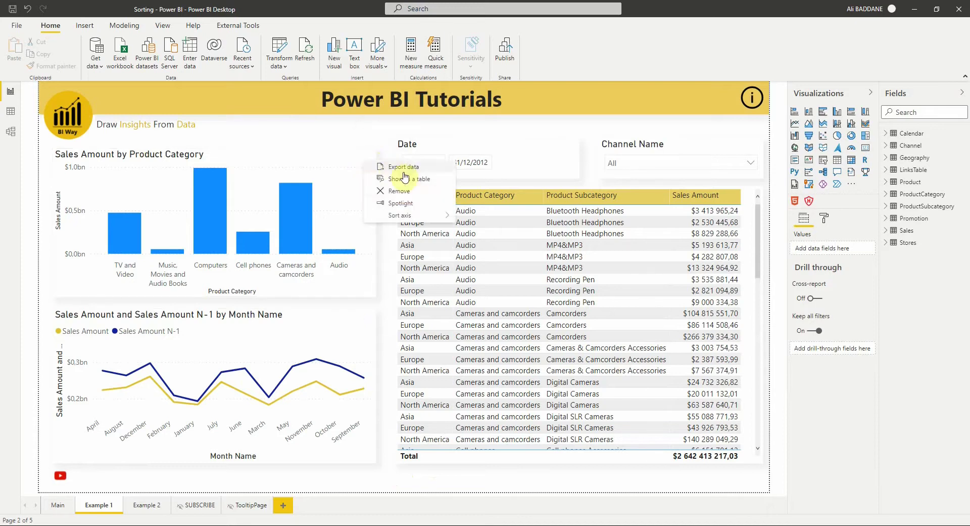
mouse_move(415, 219)
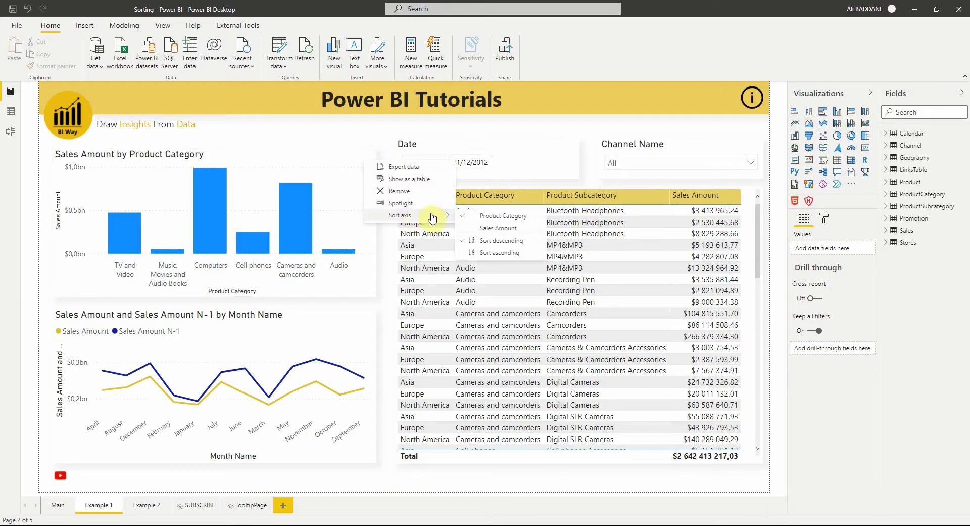
click(498, 228)
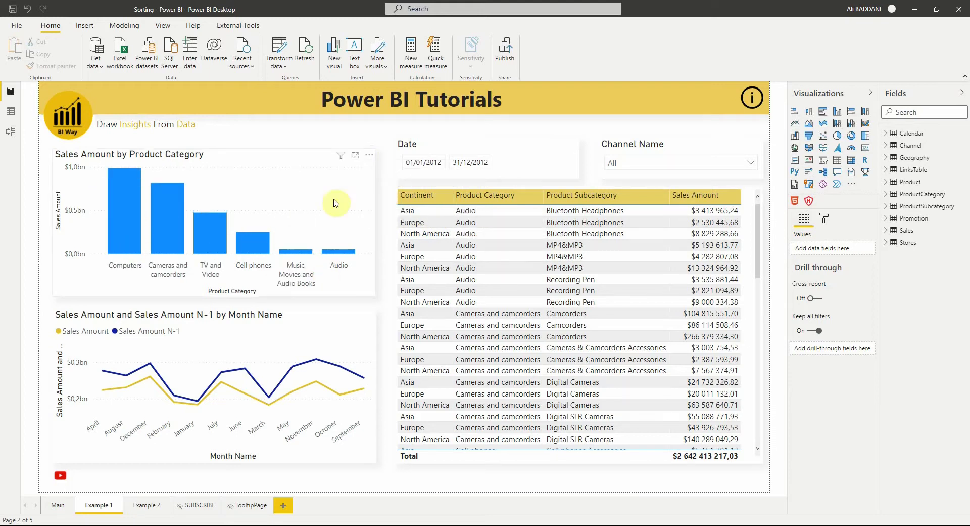
click(369, 159)
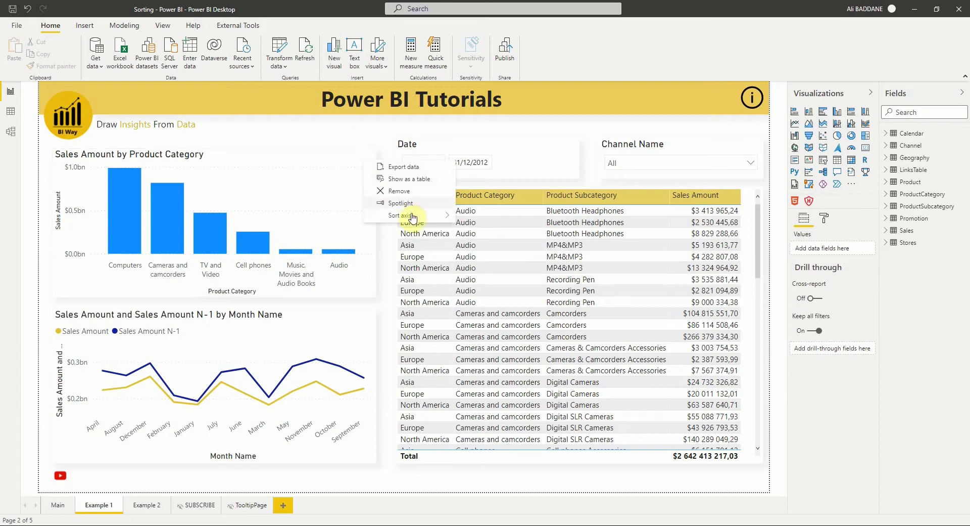
mouse_move(405, 214)
click(480, 223)
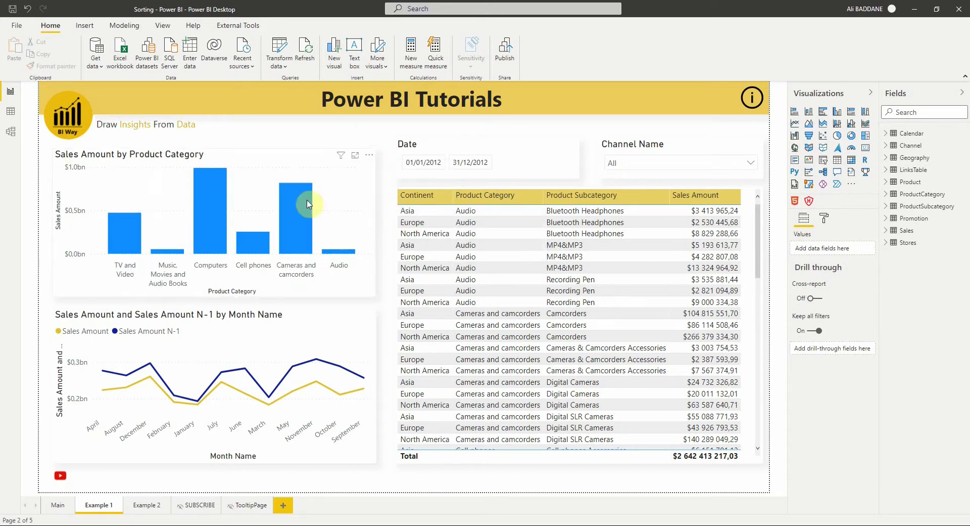
Sort the bars by Sales Amount, trying ascending before settling on descending, Computers first
click(368, 154)
mouse_move(434, 215)
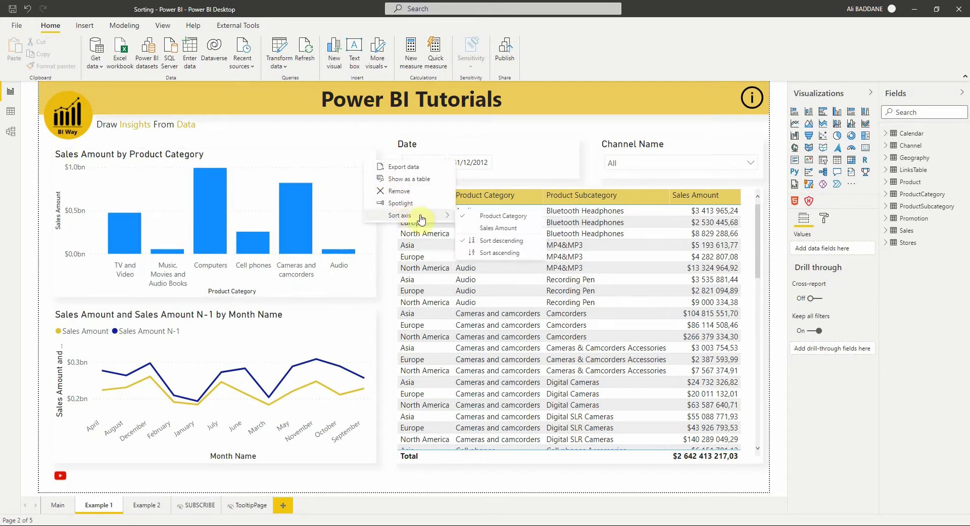
click(480, 226)
click(371, 157)
mouse_move(420, 216)
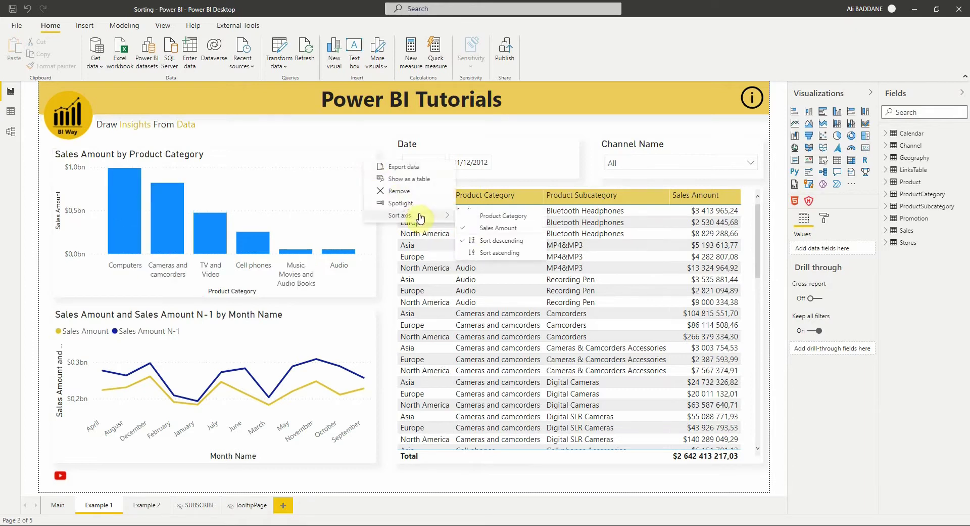
click(489, 253)
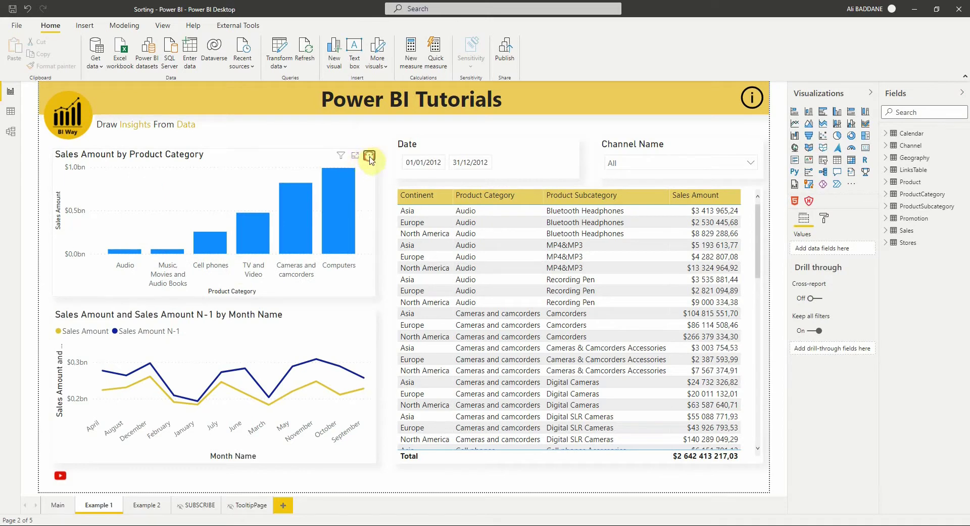
click(368, 157)
mouse_move(407, 215)
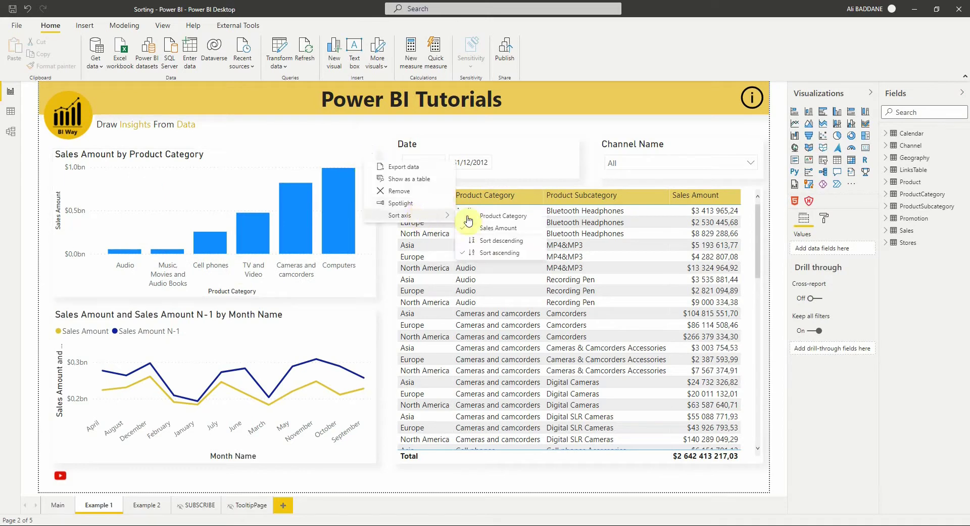
click(491, 241)
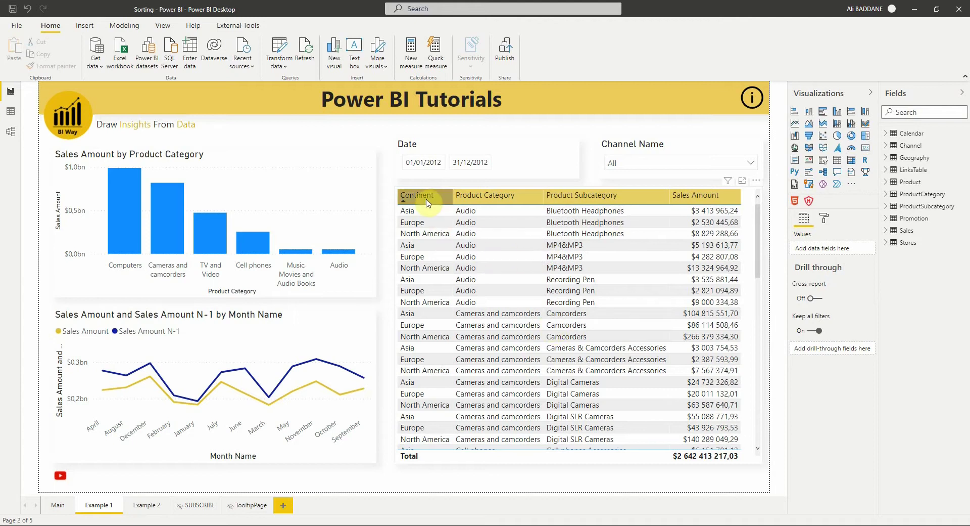
Sort the sales table by Continent, reversing once and returning to ascending
click(425, 196)
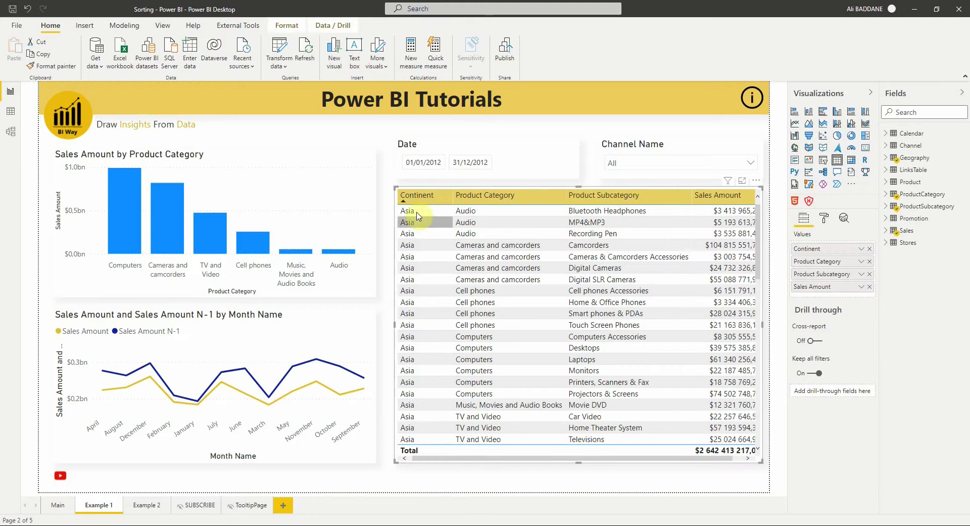
click(419, 203)
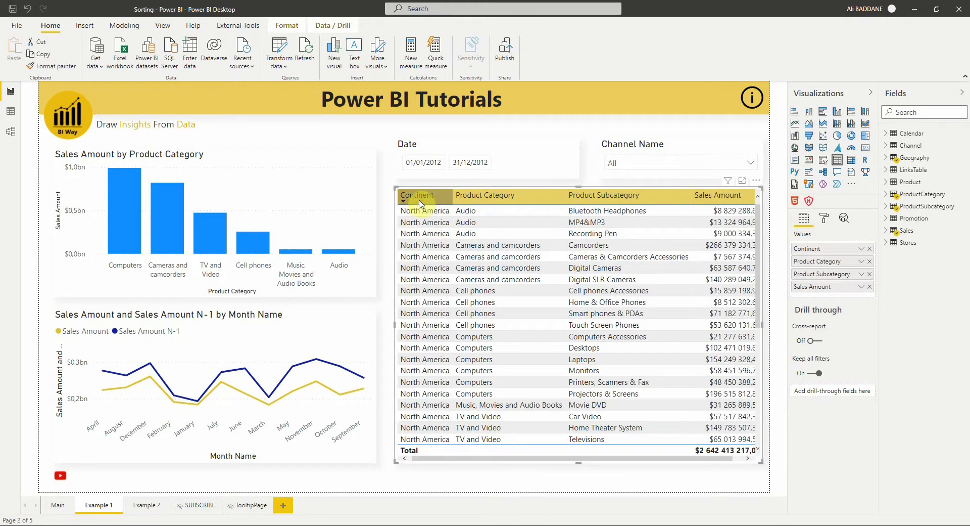
click(434, 203)
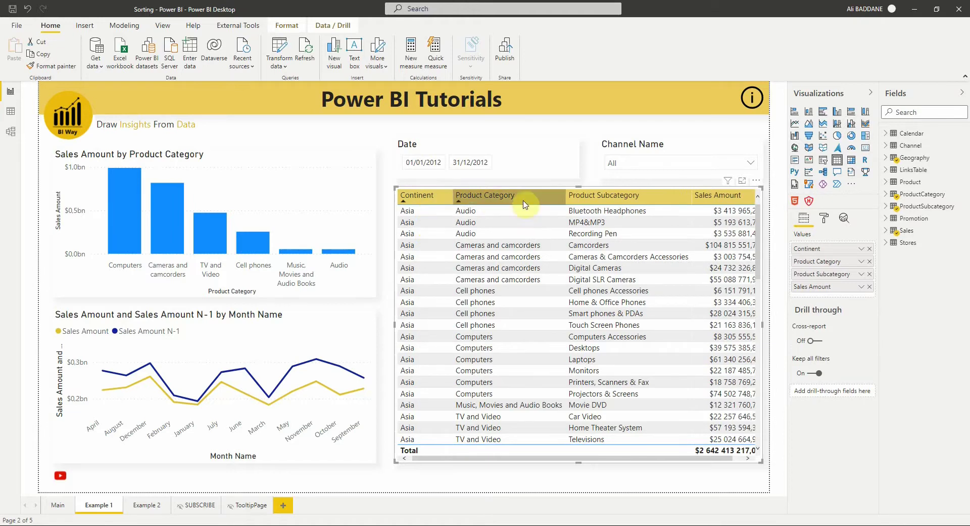
Add Product Category as an ascending secondary sort within each continent
shift+click(493, 202)
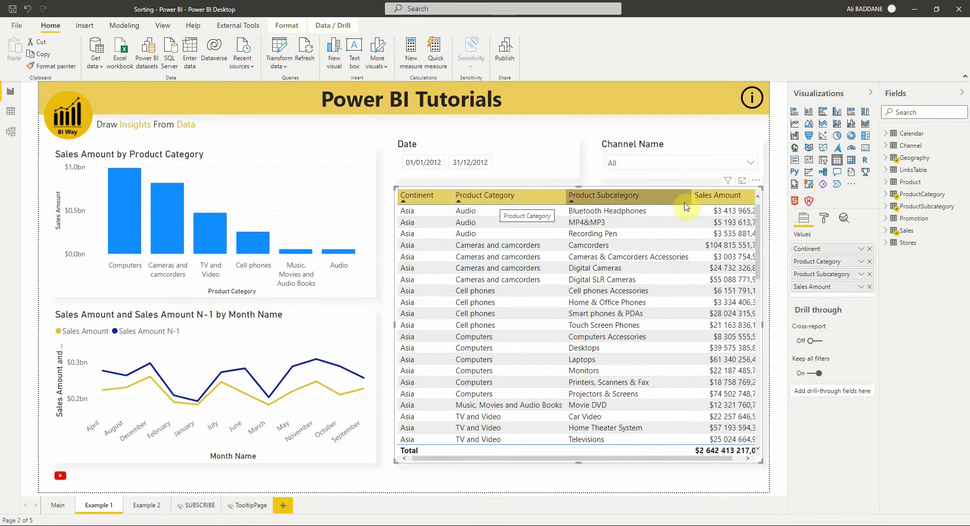
click(495, 203)
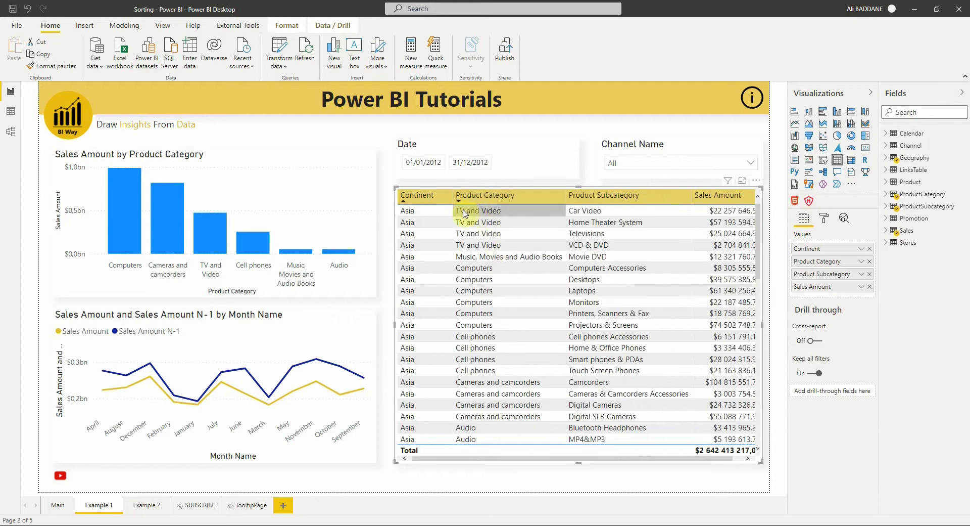
click(484, 203)
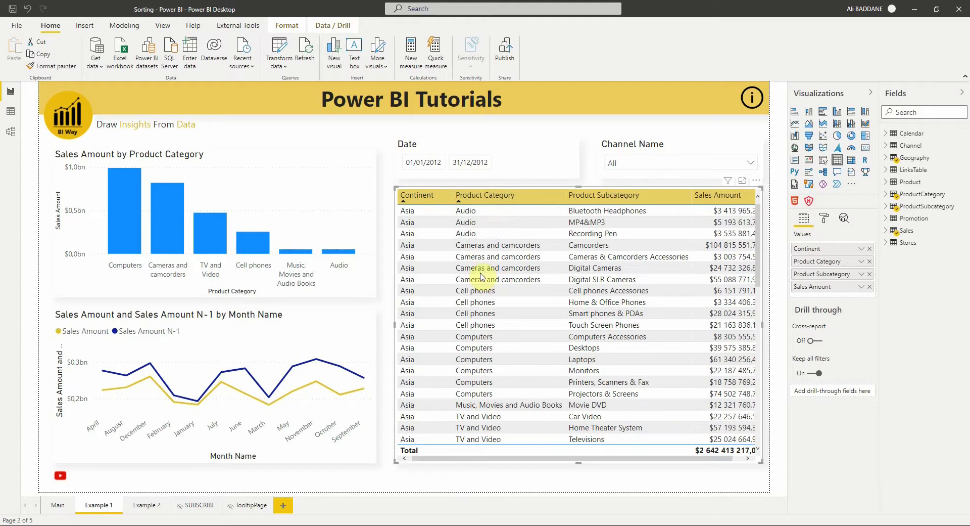
Order the table by Product Category descending, then Sales Amount descending within each category
shift+click(710, 204)
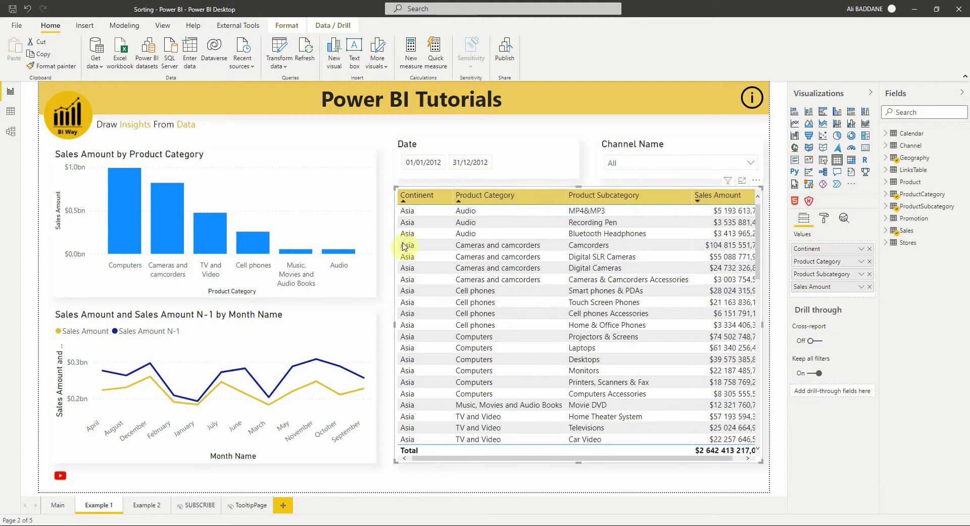
shift+click(705, 204)
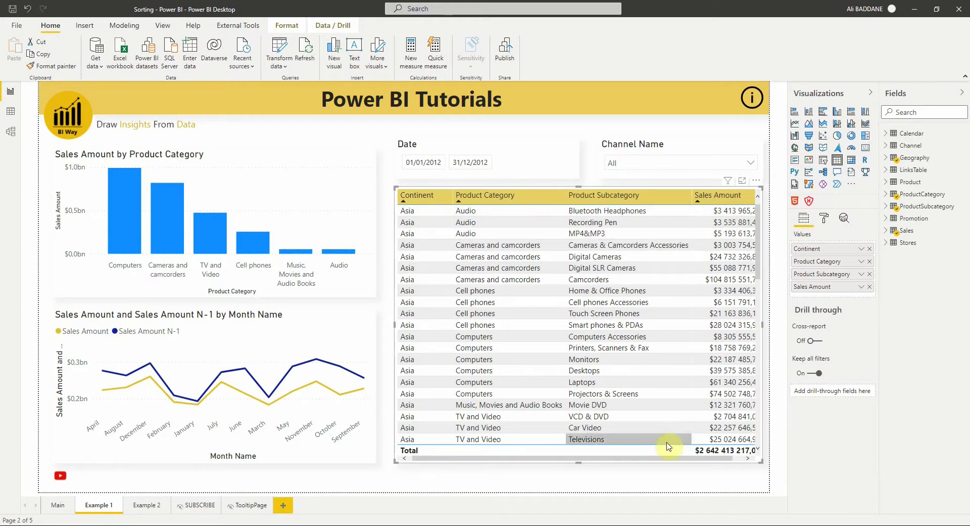
drag(672, 461, 680, 460)
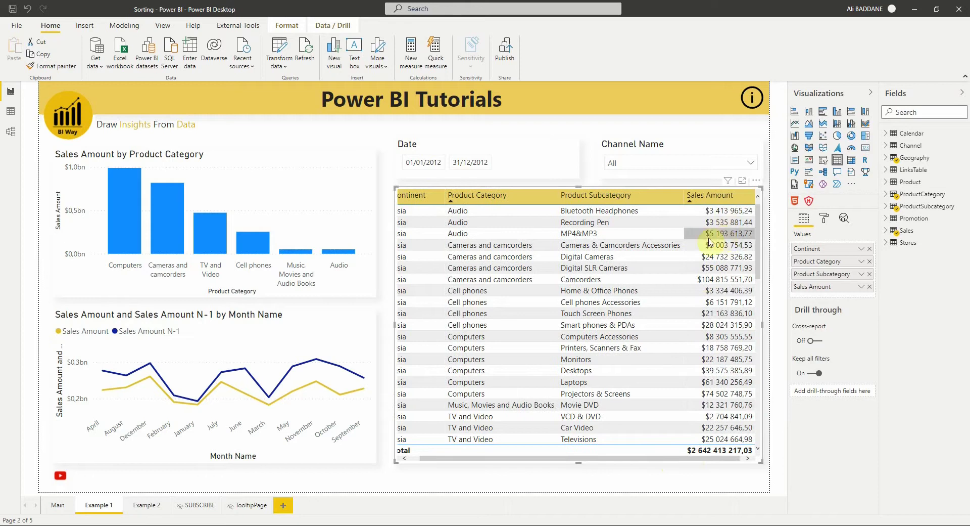
drag(588, 459, 579, 459)
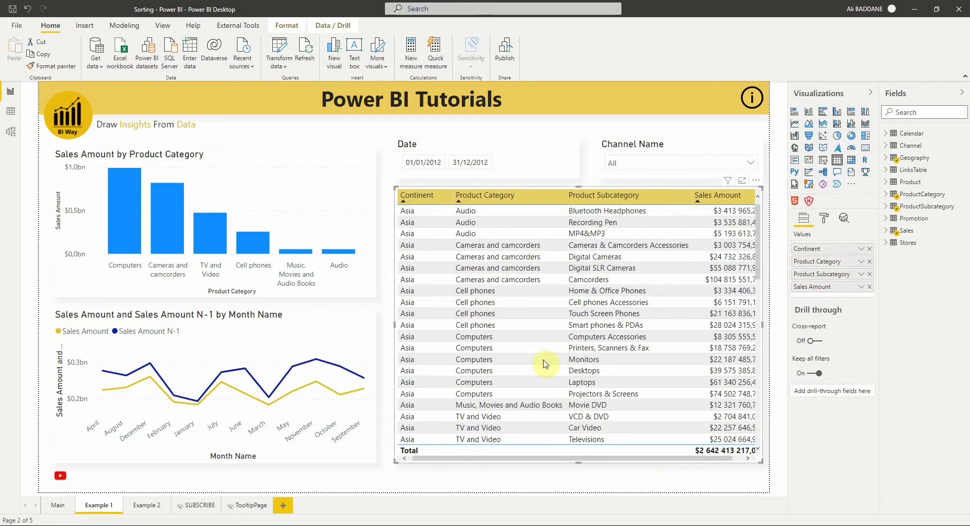
click(490, 200)
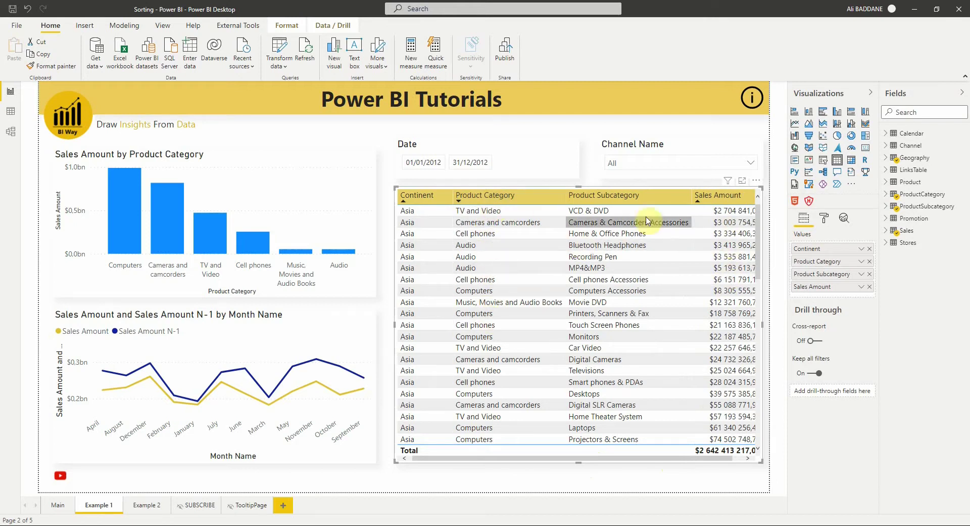
shift+click(717, 203)
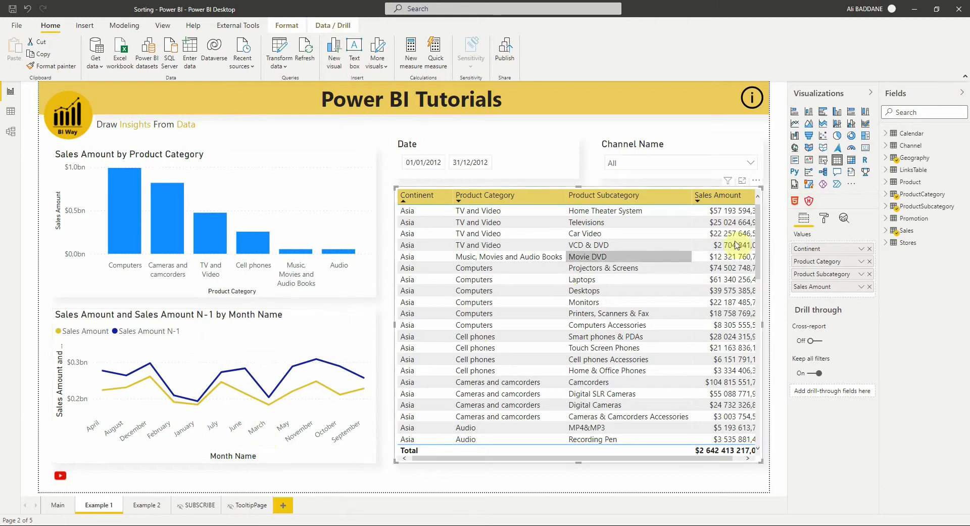
Sort the Calendar MonthName column by MonthOfYear so months run January to December
click(888, 133)
click(929, 182)
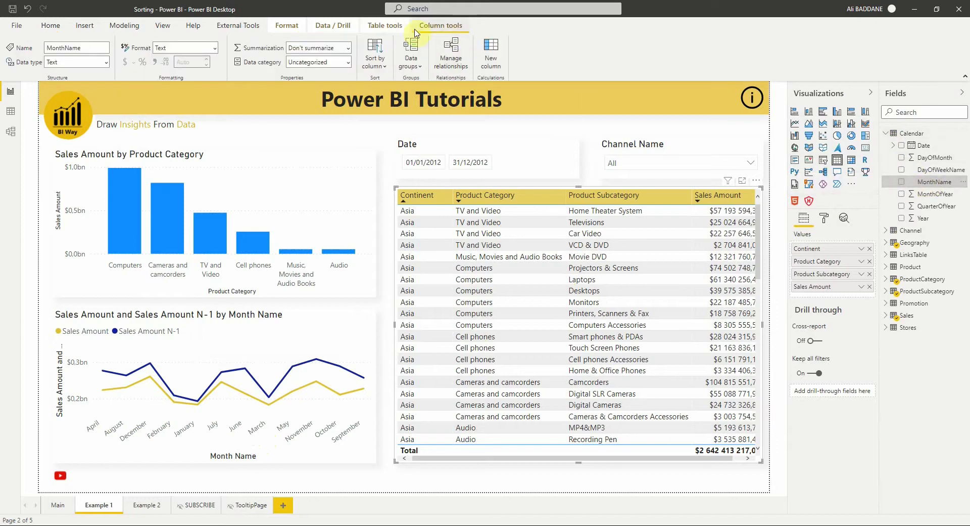
click(375, 62)
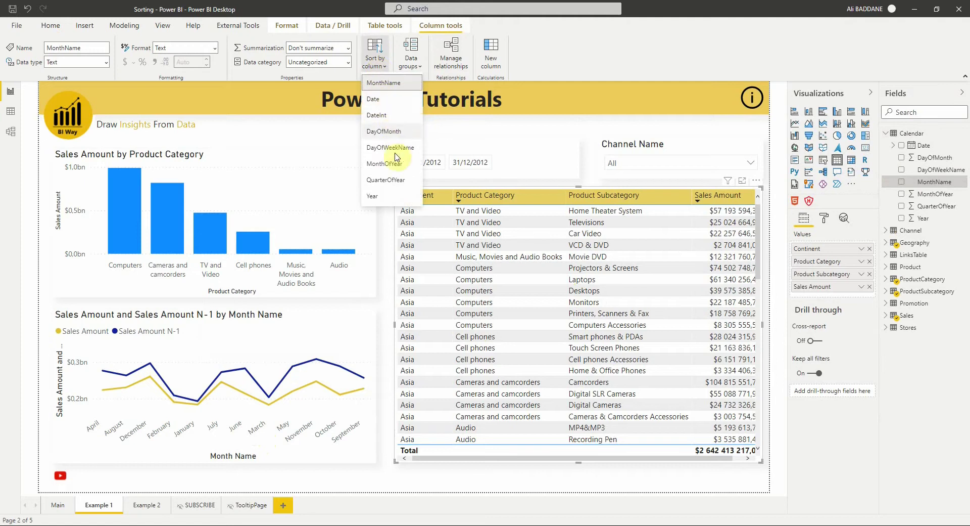
click(383, 168)
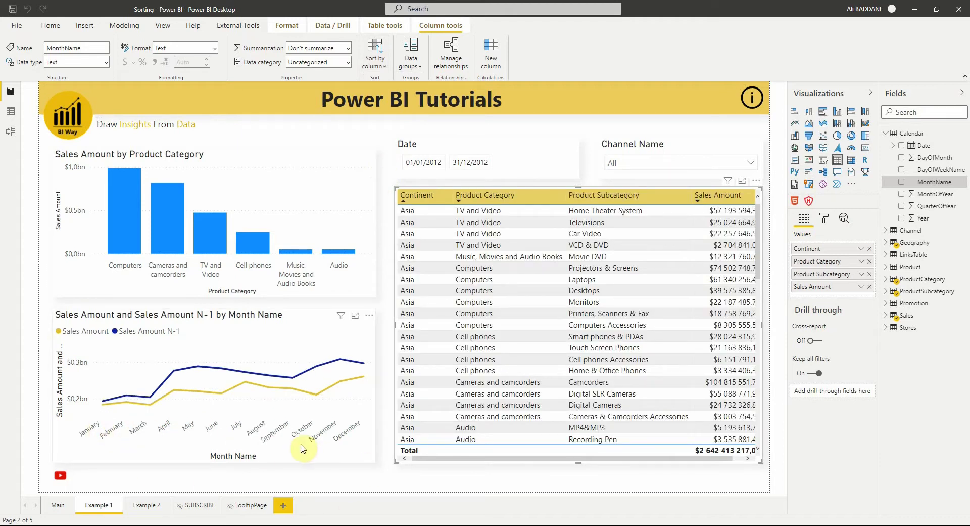
click(884, 134)
Add Geography ContinentName as the legend of the category sales bar chart
click(384, 482)
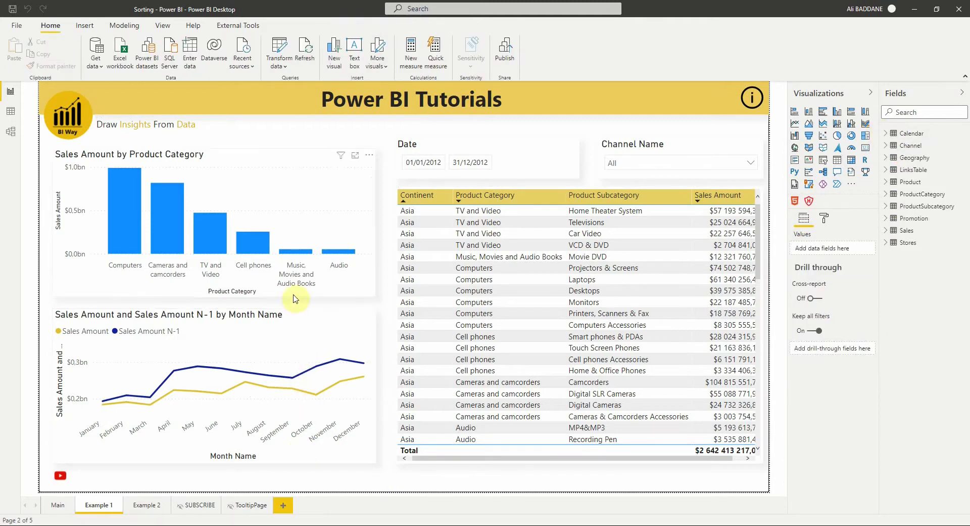
click(284, 164)
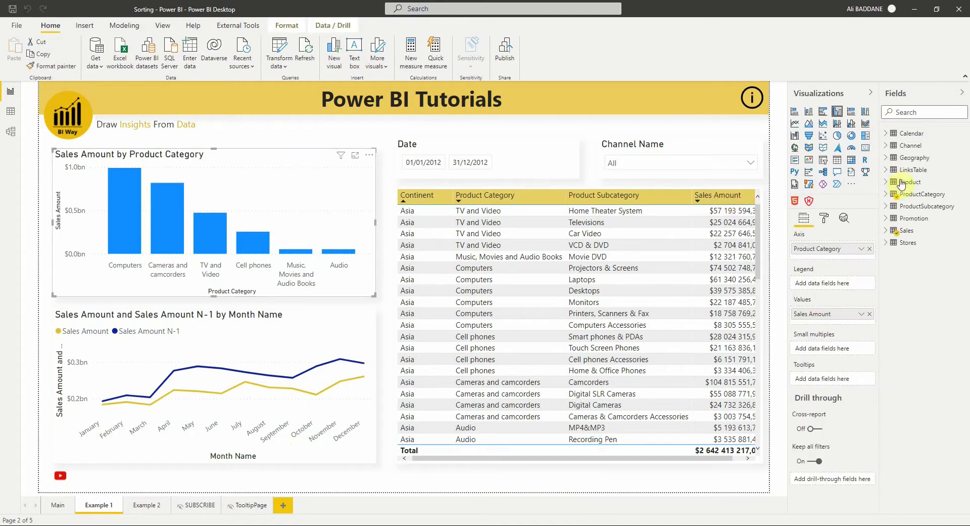
click(887, 158)
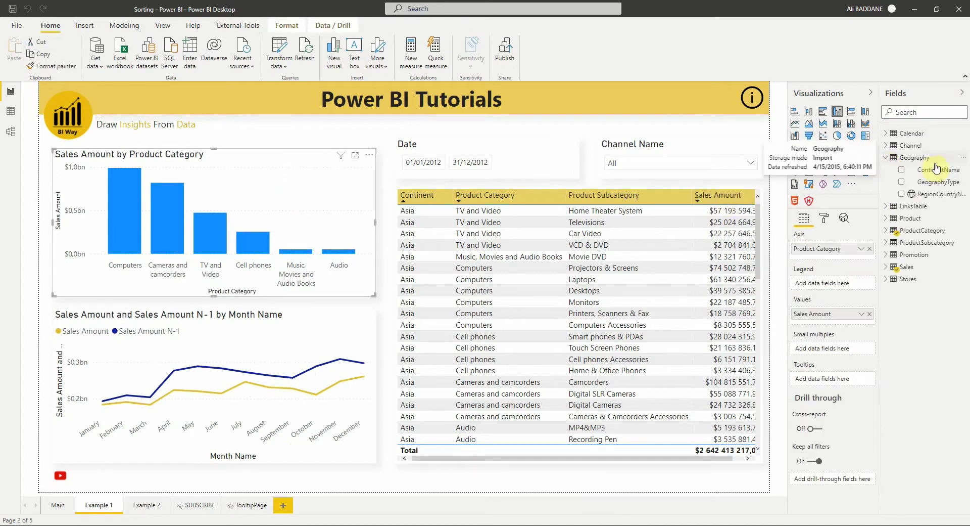
drag(930, 170, 836, 287)
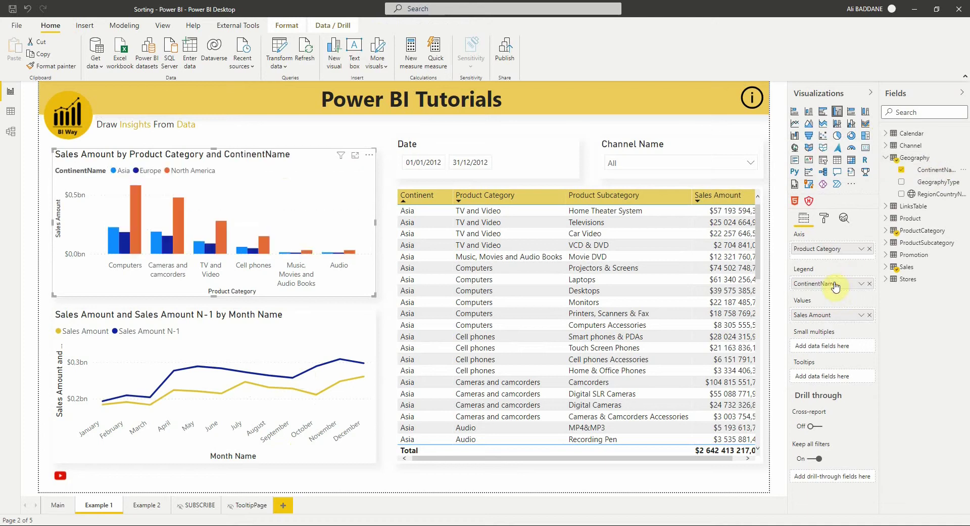
click(887, 159)
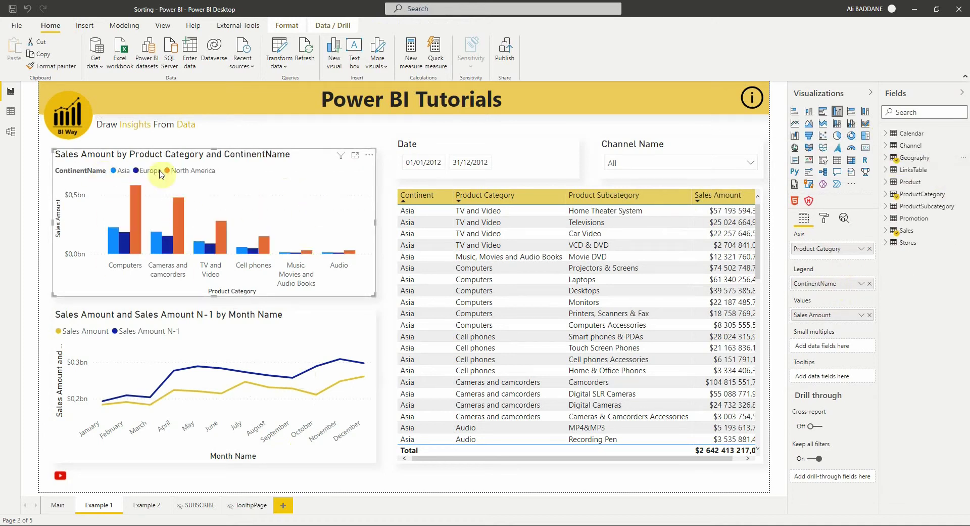
Sort the legend by ContinentName descending, then ascending: Asia, Europe, North America
click(370, 157)
mouse_move(425, 230)
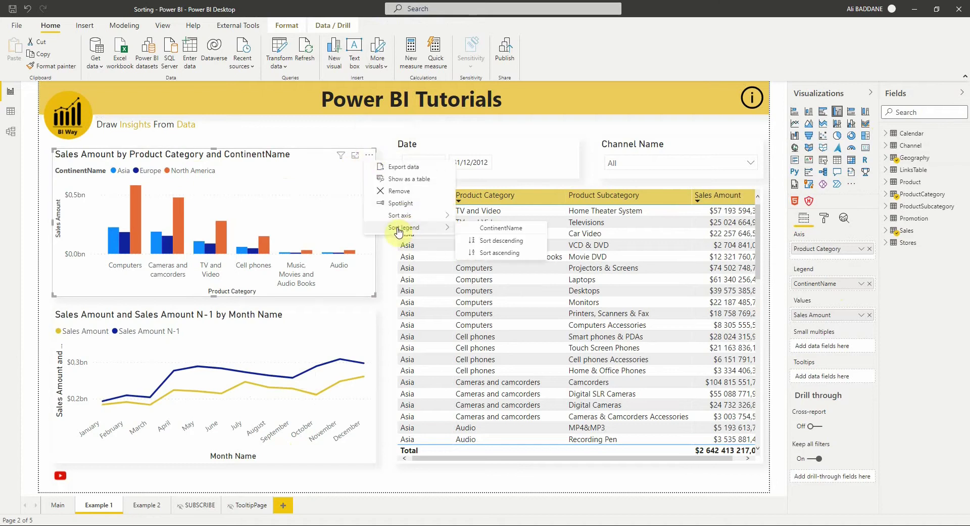
click(481, 241)
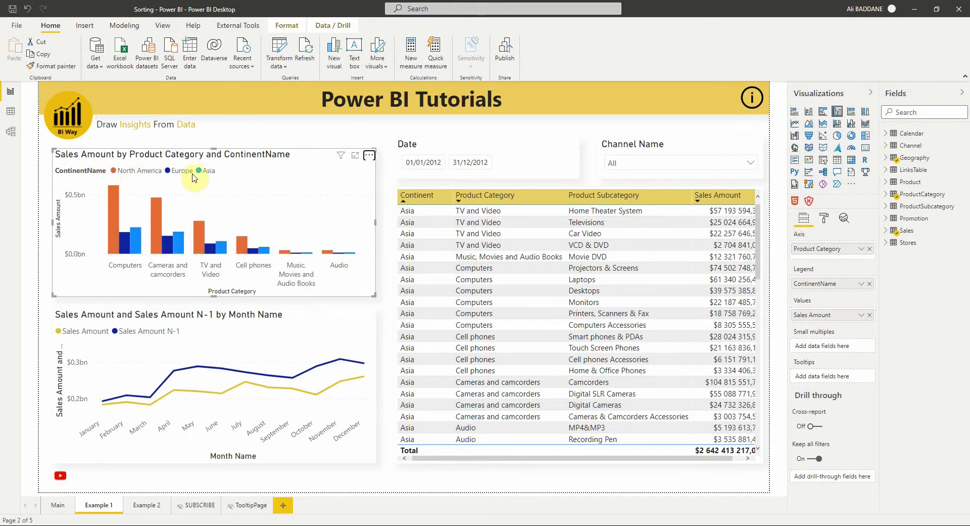
click(369, 156)
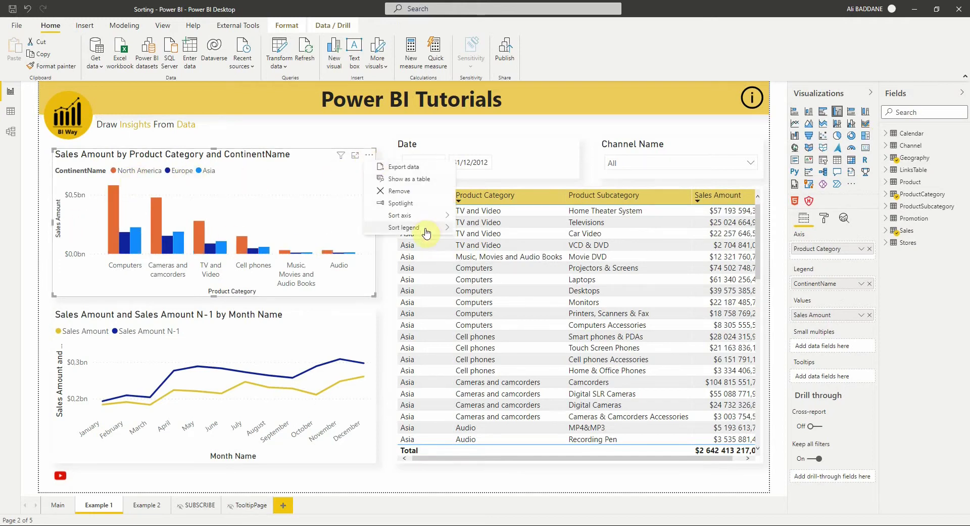
mouse_move(427, 227)
click(478, 252)
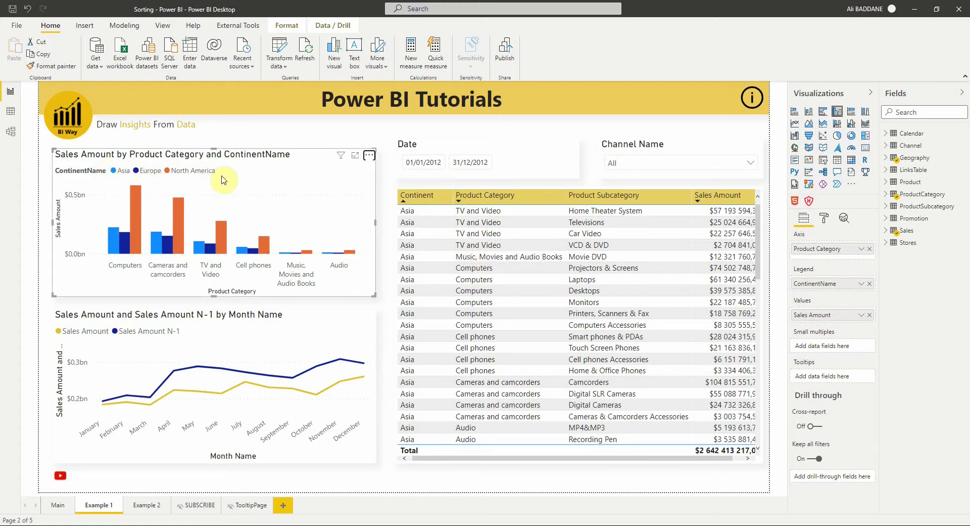
Deselect the bar chart on the report canvas
click(372, 489)
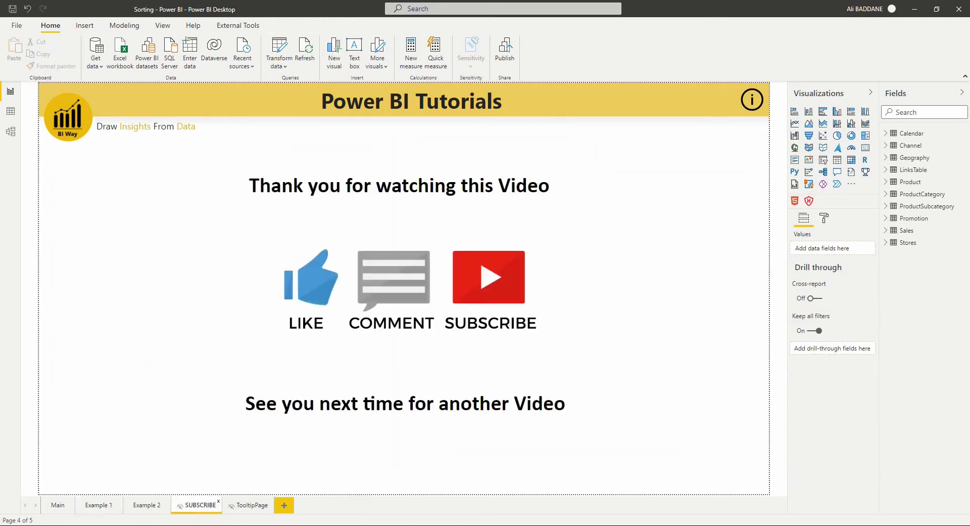